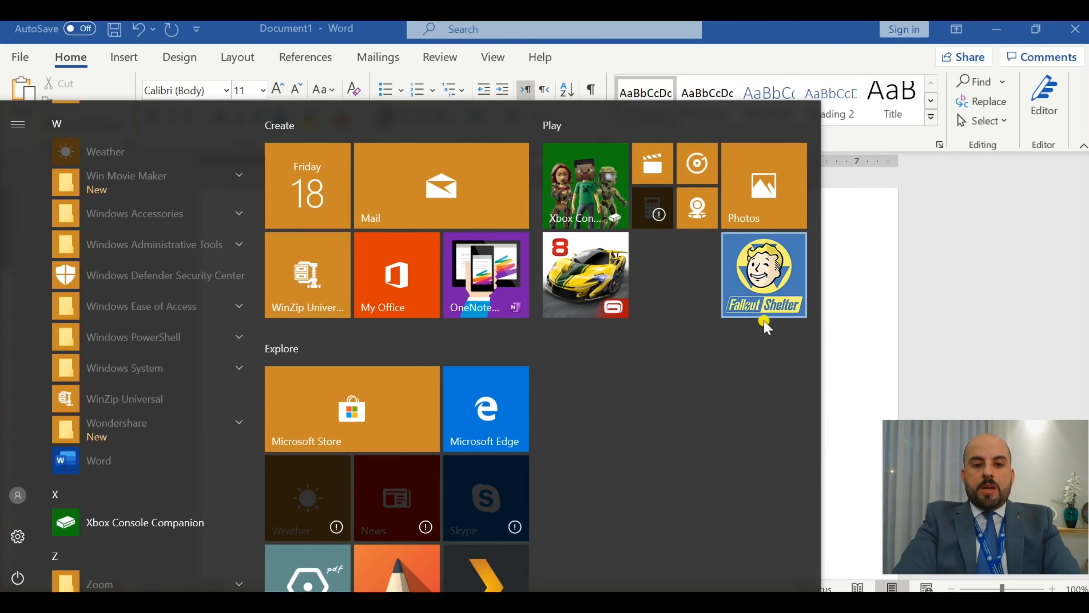
# - Dismiss the Start menu, bring up the On-Screen Keyboard over the blank document and minimize it
pyautogui.click(973, 304)
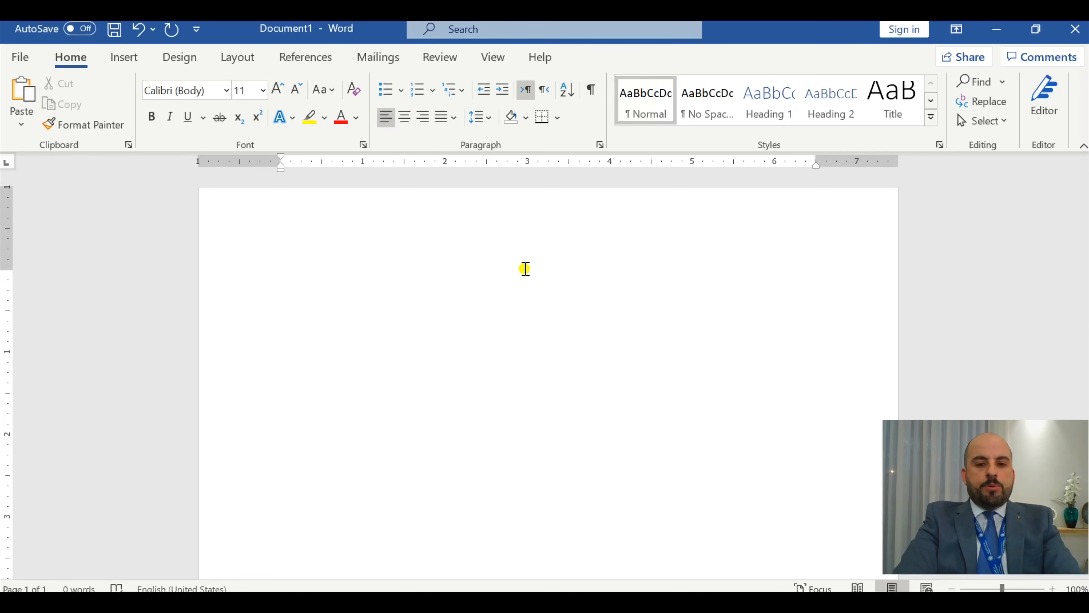
pyautogui.press('ctrl+super+o')
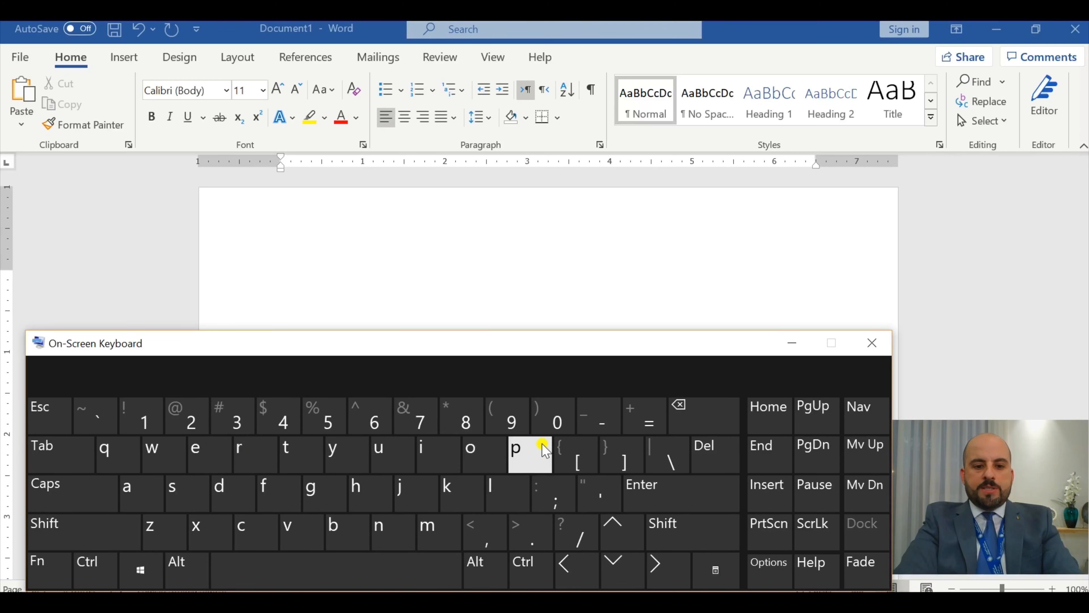
pyautogui.click(797, 344)
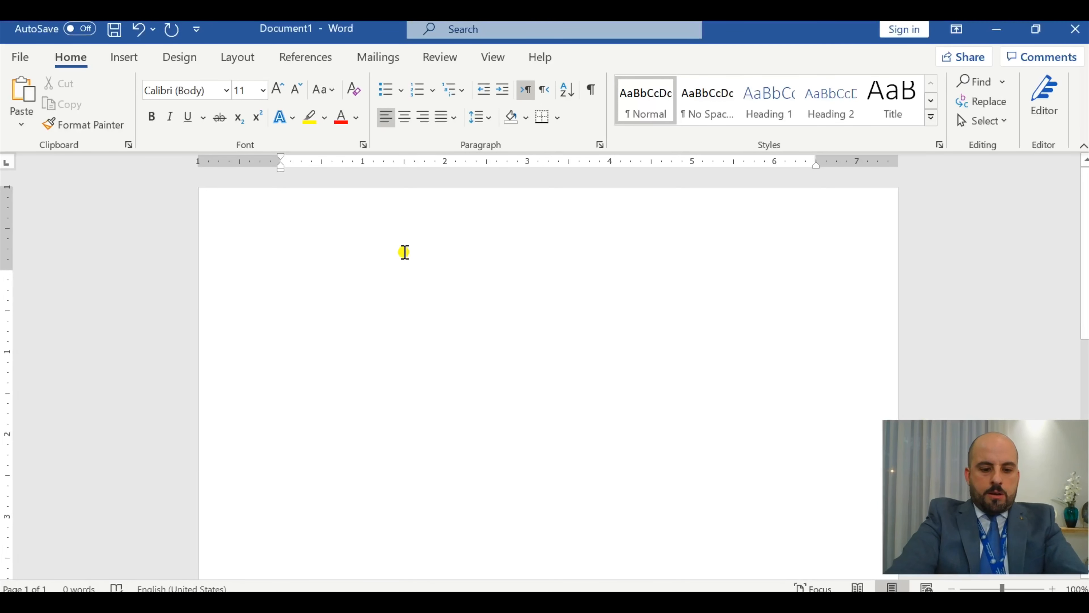
# - Begin the document with "My name is" followed by the person's first name in lowercase
pyautogui.write('my')
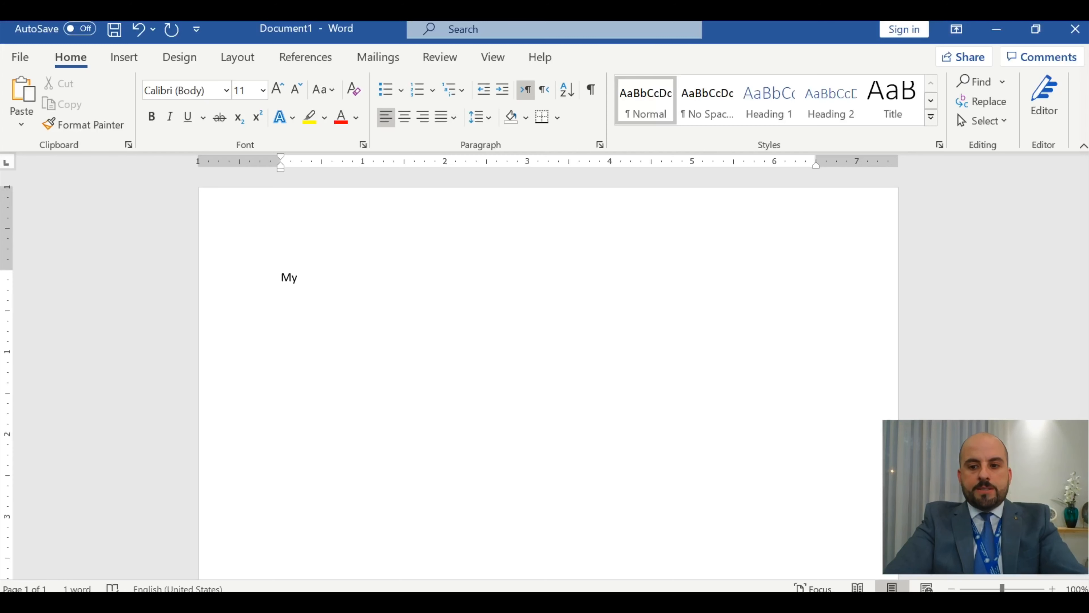
pyautogui.write('name')
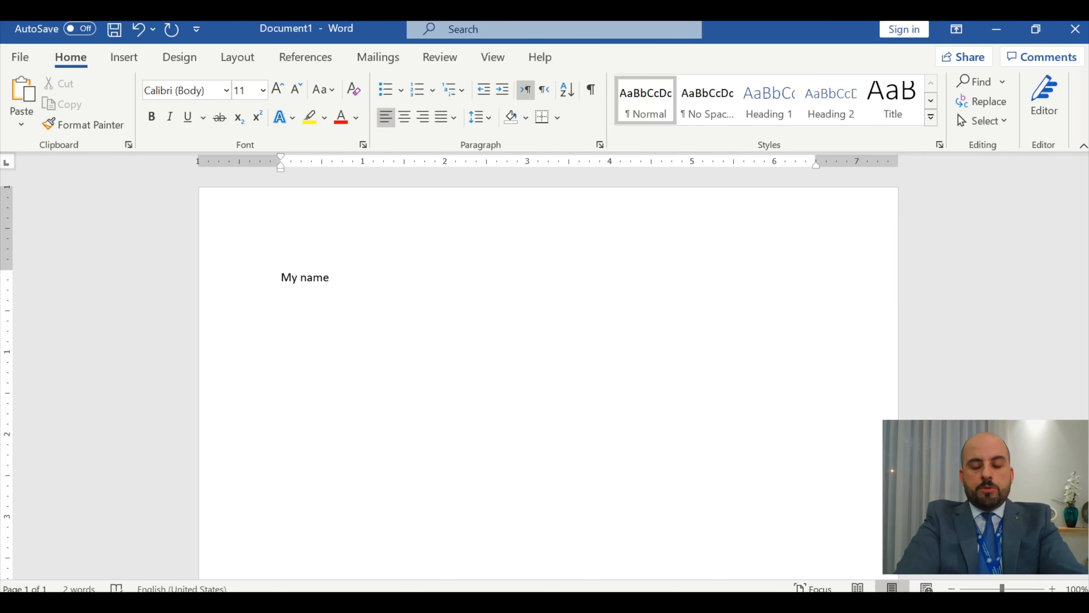
pyautogui.write(' is ')
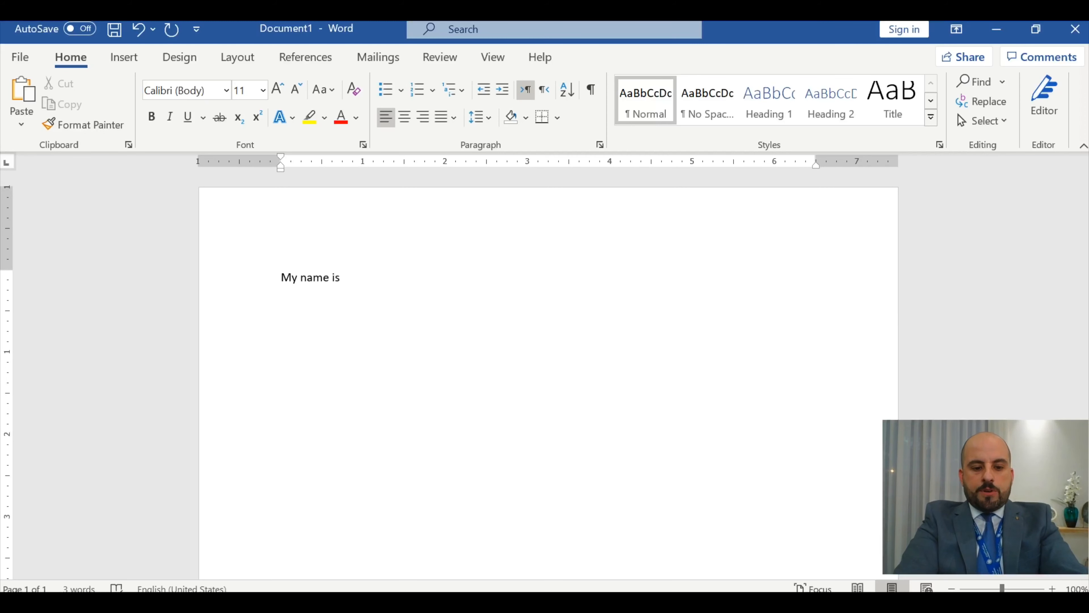
pyautogui.write('a')
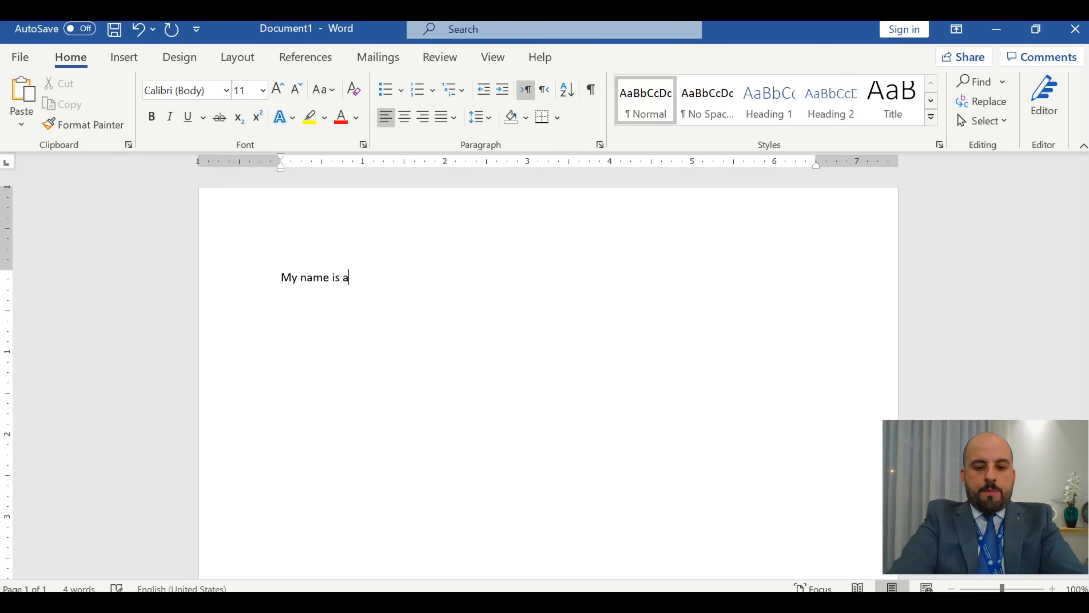
pyautogui.write('hme d')
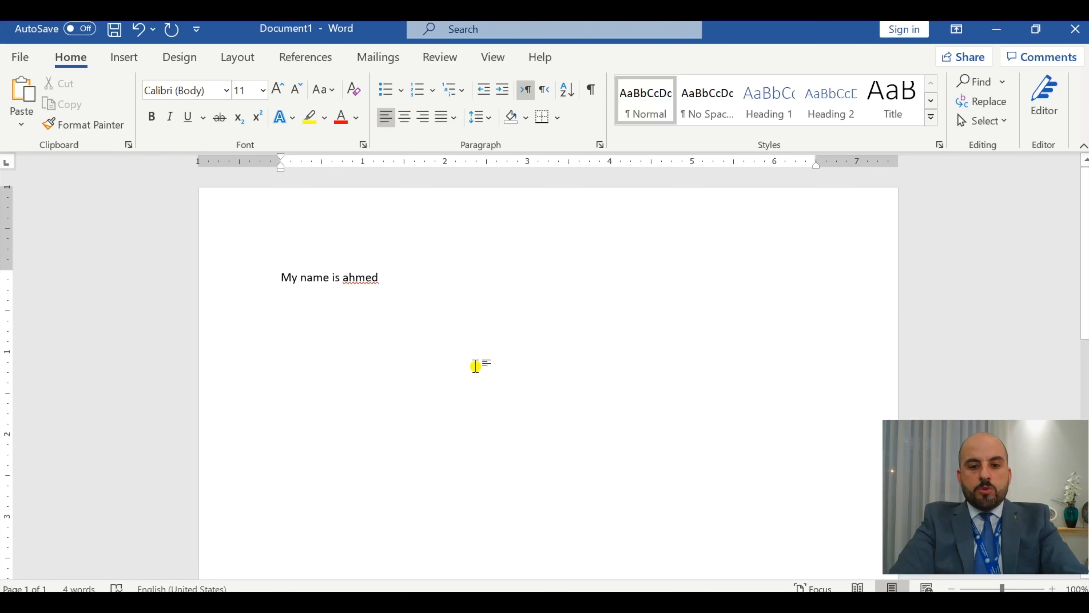
# - Using the On-Screen Keyboard with Caps Lock on, capitalize the first letter of the name and end the sentence with a period
pyautogui.press('ctrl+super+o')
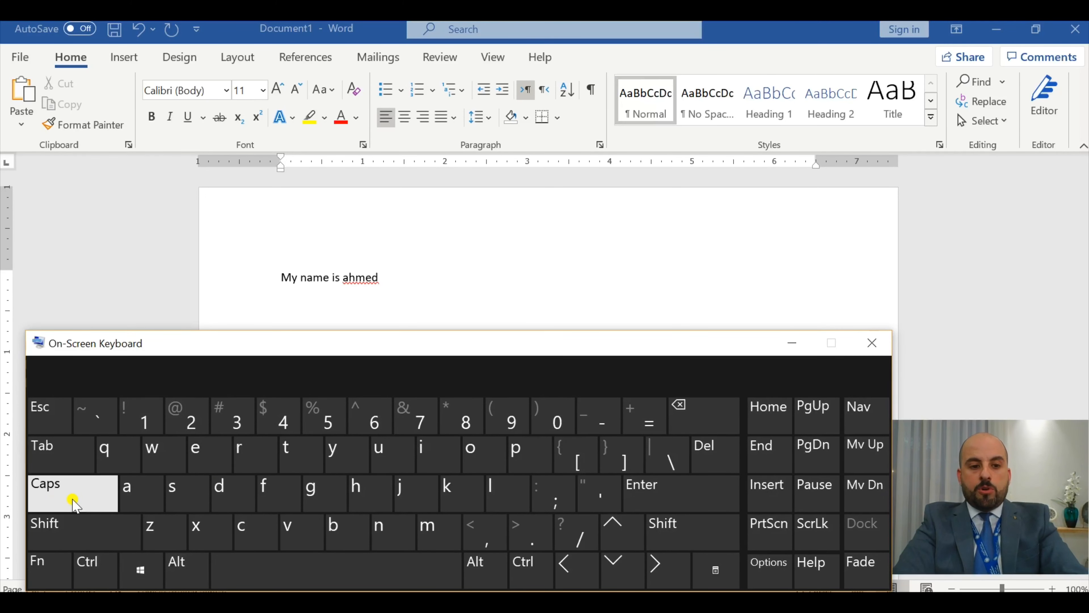
pyautogui.click(73, 500)
pyautogui.click(424, 285)
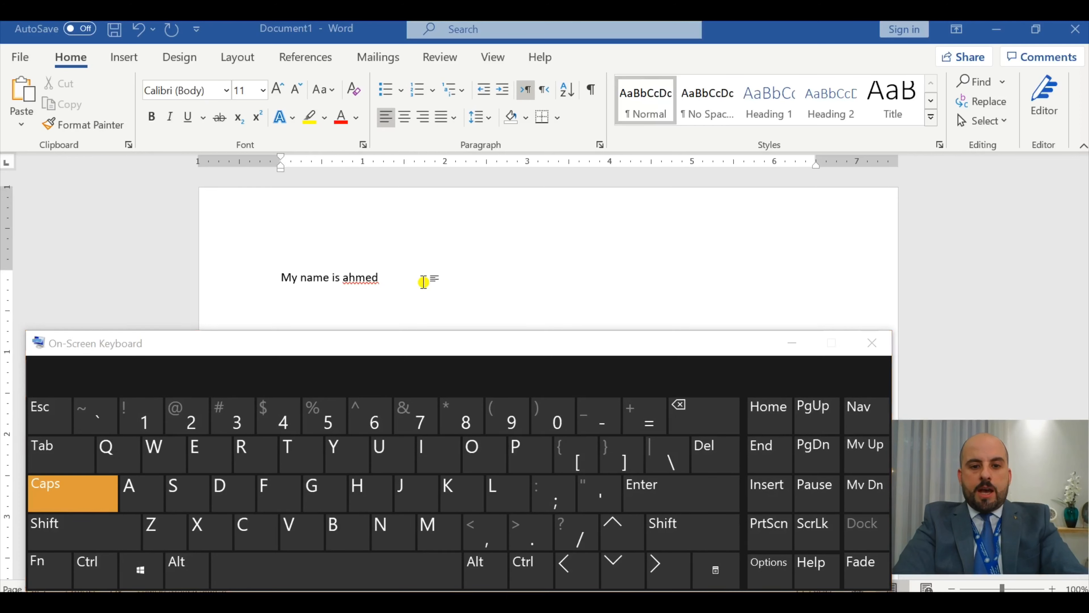
pyautogui.click(346, 277)
pyautogui.write('A')
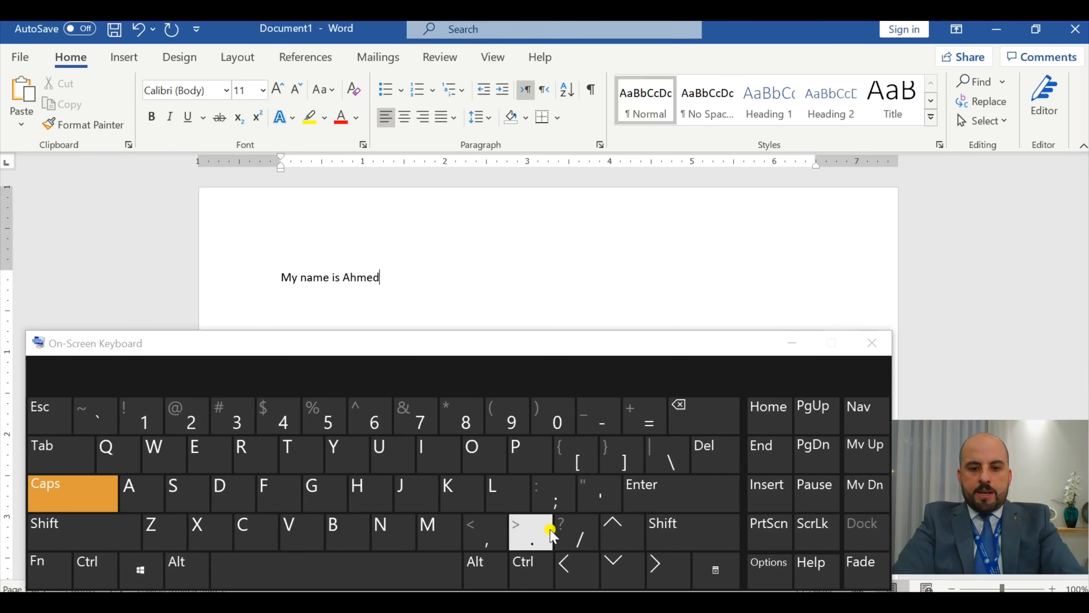
pyautogui.click(541, 532)
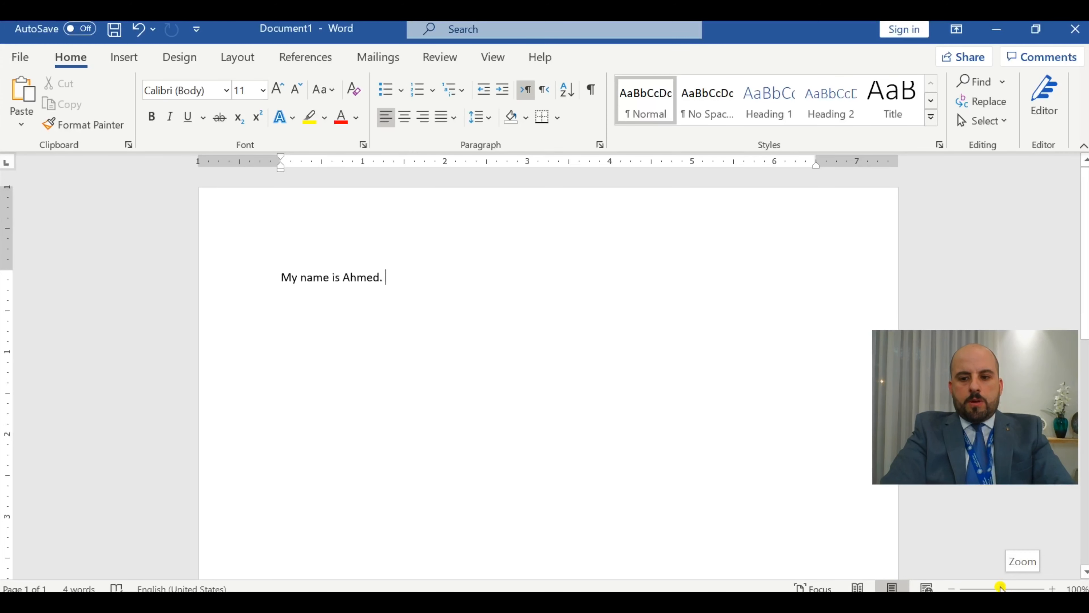
# - Paste the copied sentences about living in isa town and liking to reed and play sports after the first sentence, keeping source formatting
pyautogui.moveTo(1001, 588); pyautogui.dragTo(1003, 587)
pyautogui.moveTo(1017, 468); pyautogui.dragTo(1030, 552)
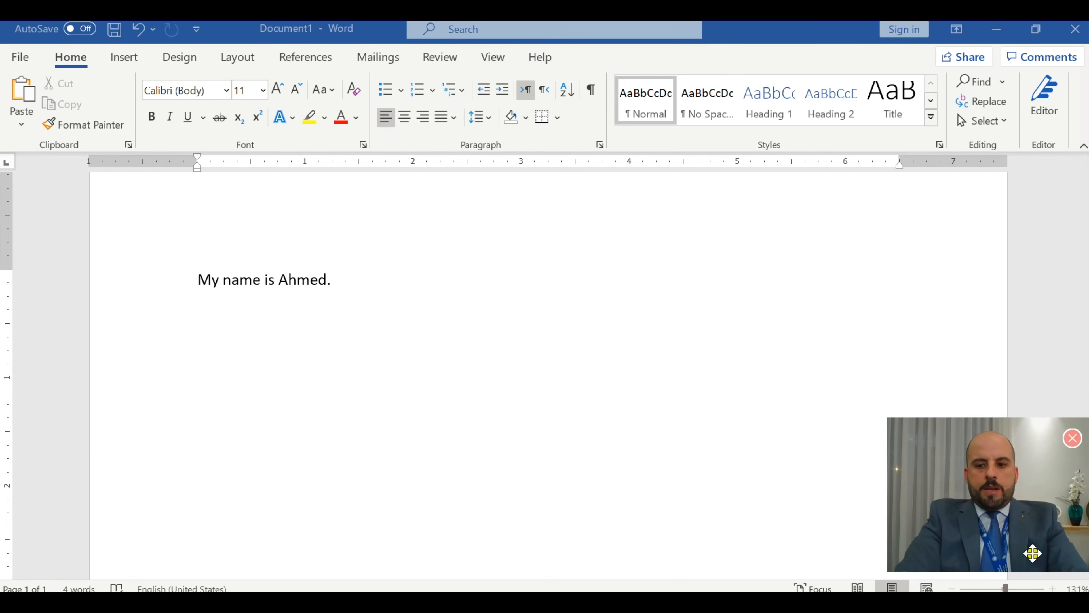
pyautogui.click(353, 285)
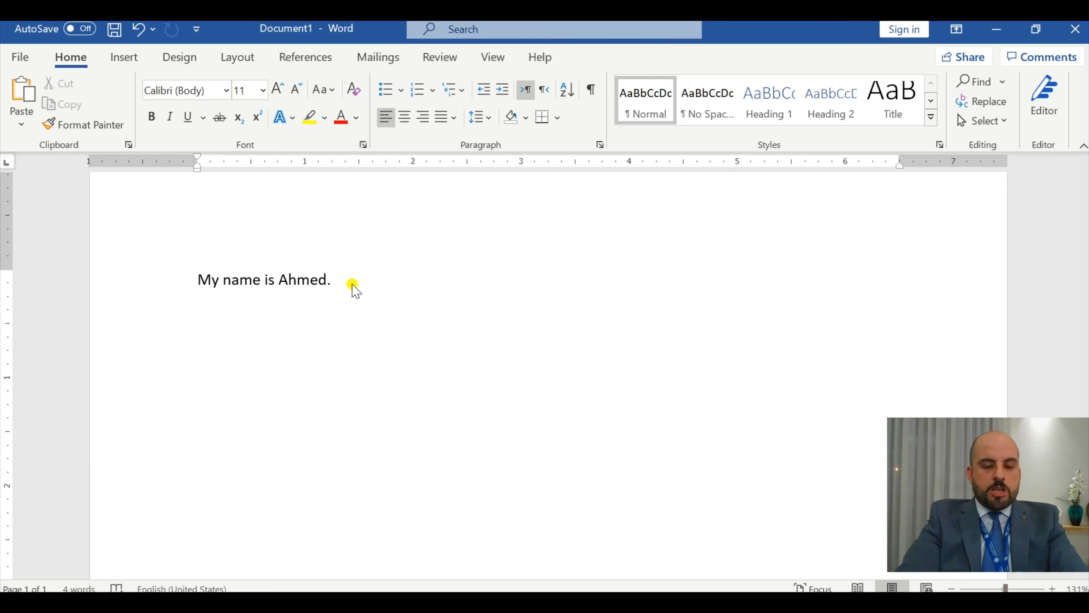
pyautogui.rightClick(352, 284)
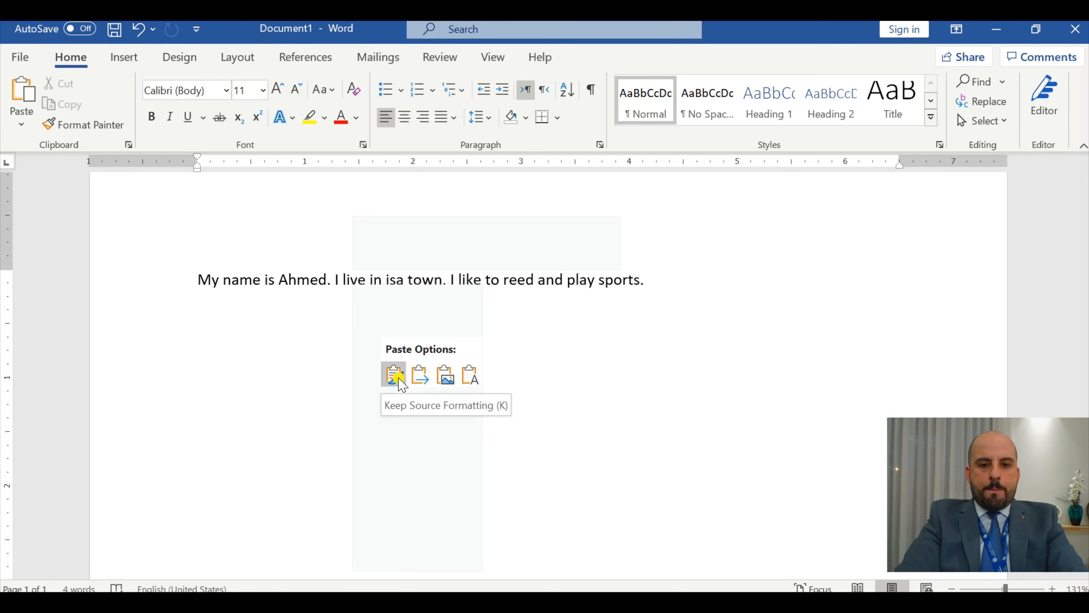
pyautogui.click(291, 320)
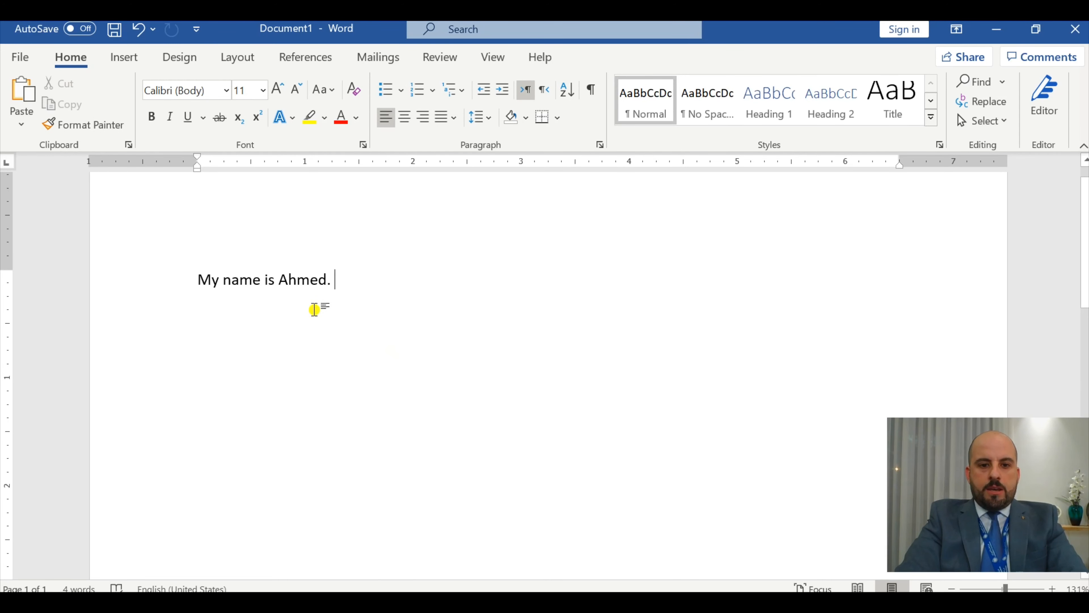
pyautogui.rightClick(342, 281)
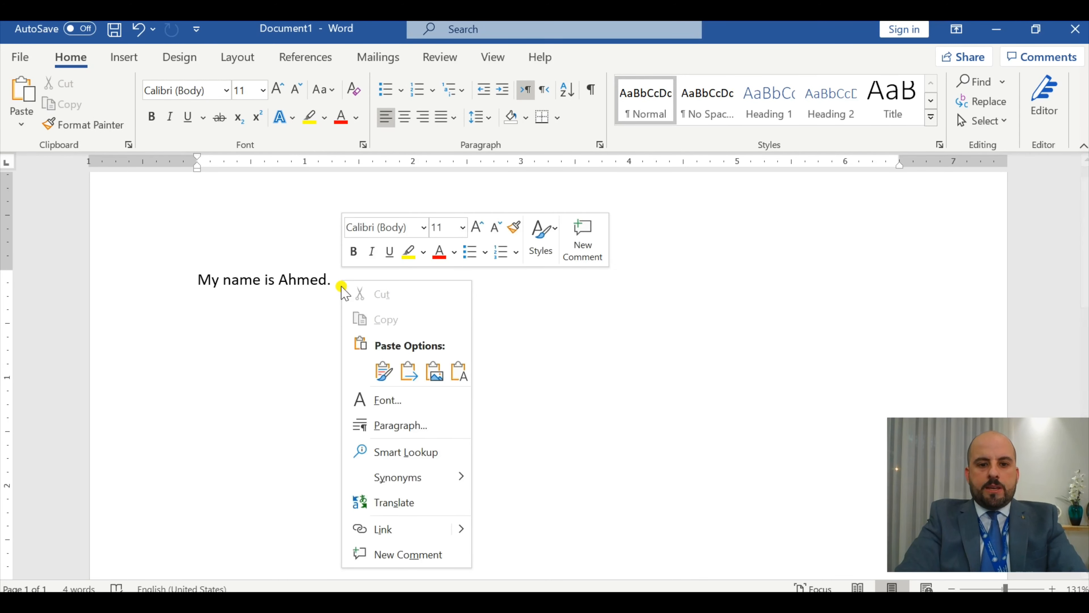
pyautogui.click(379, 369)
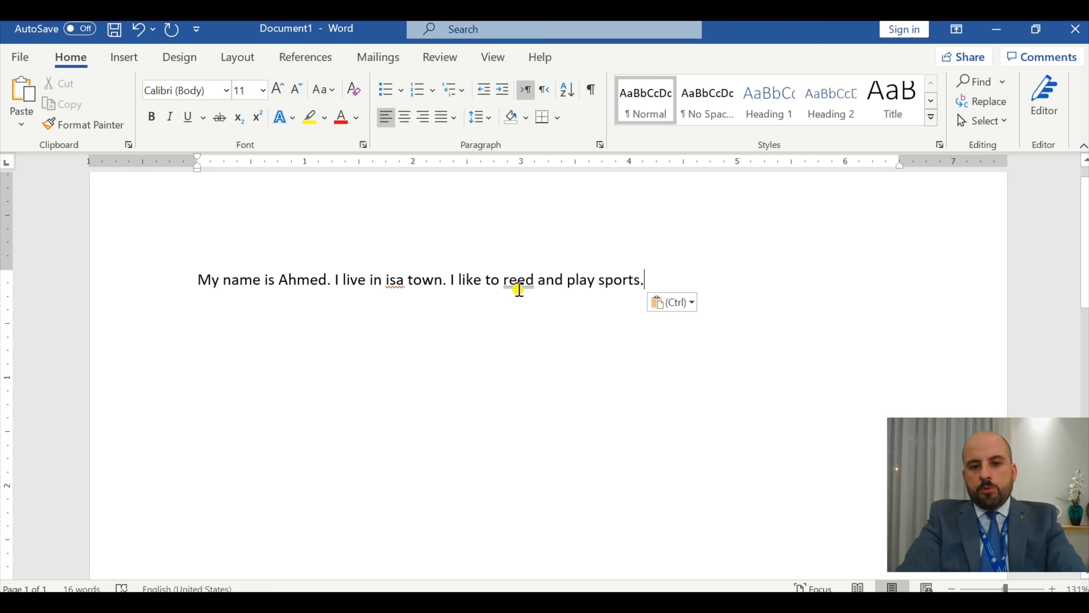
# - Correct the town's name to "Isa Town" and replace the wrongly chosen word "reed" with the suggestion "read"
pyautogui.rightClick(398, 282)
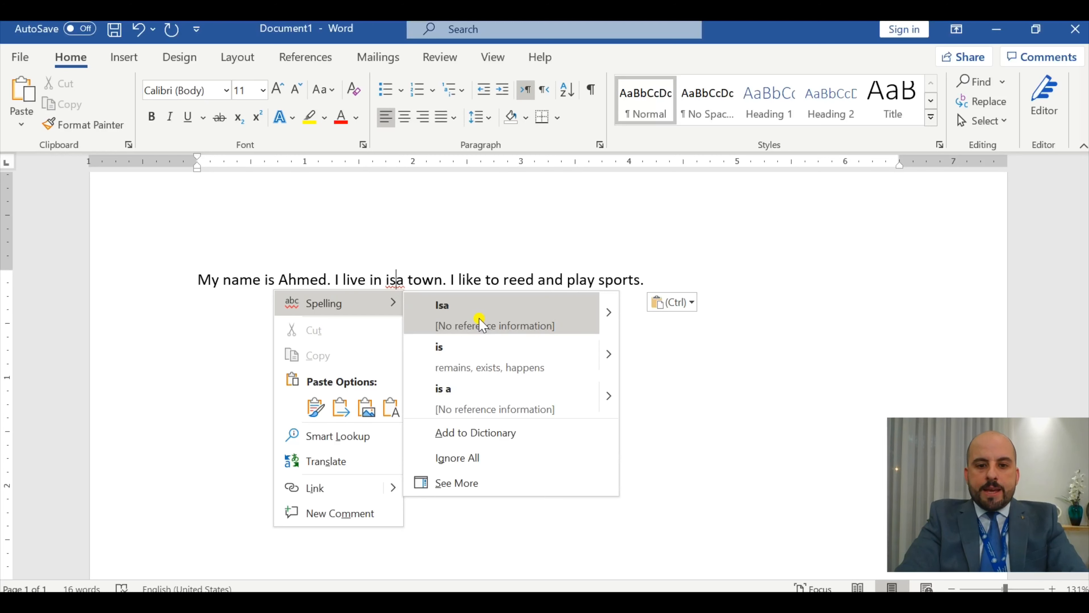
pyautogui.click(481, 321)
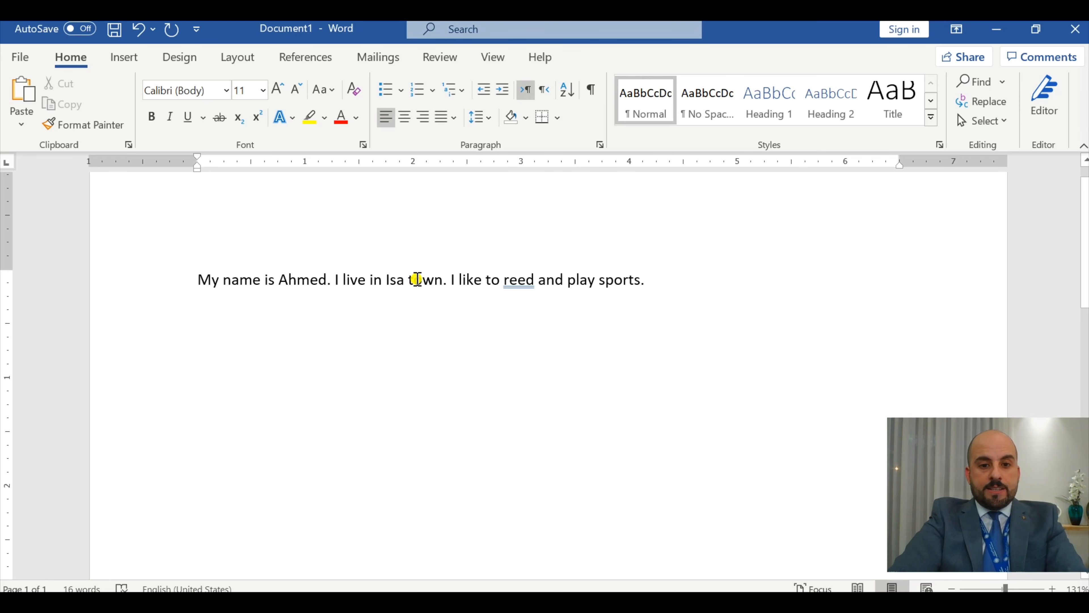
pyautogui.press('Delete')
pyautogui.write('T')
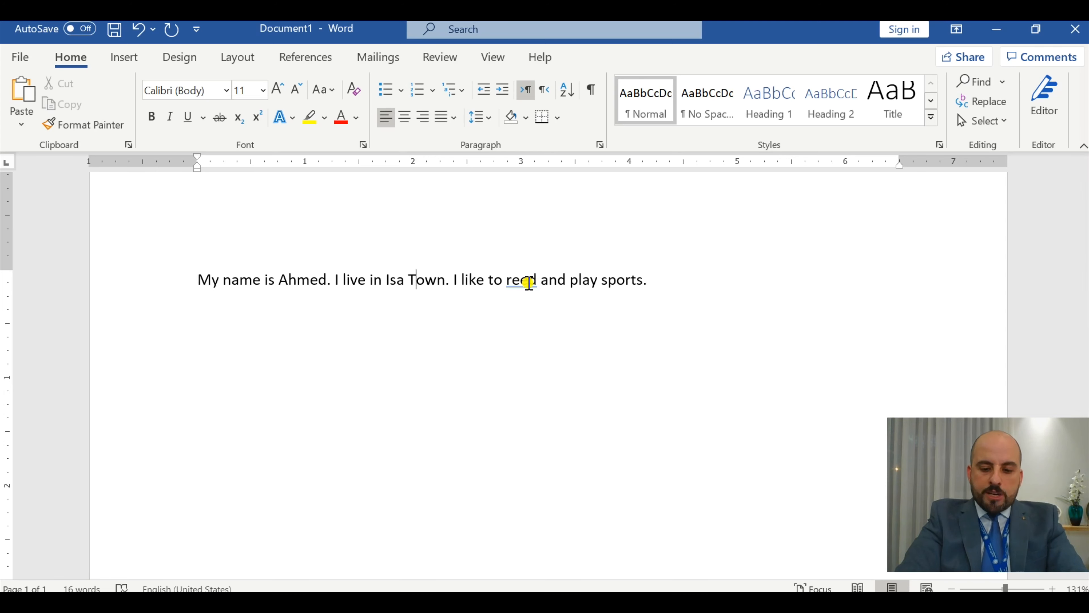
pyautogui.rightClick(529, 283)
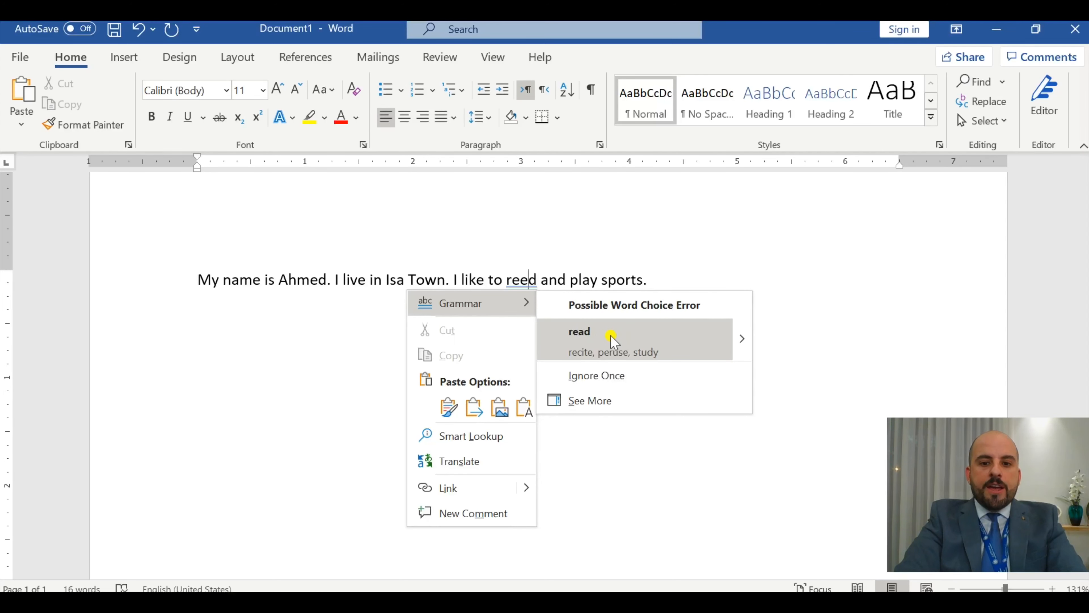
pyautogui.click(603, 340)
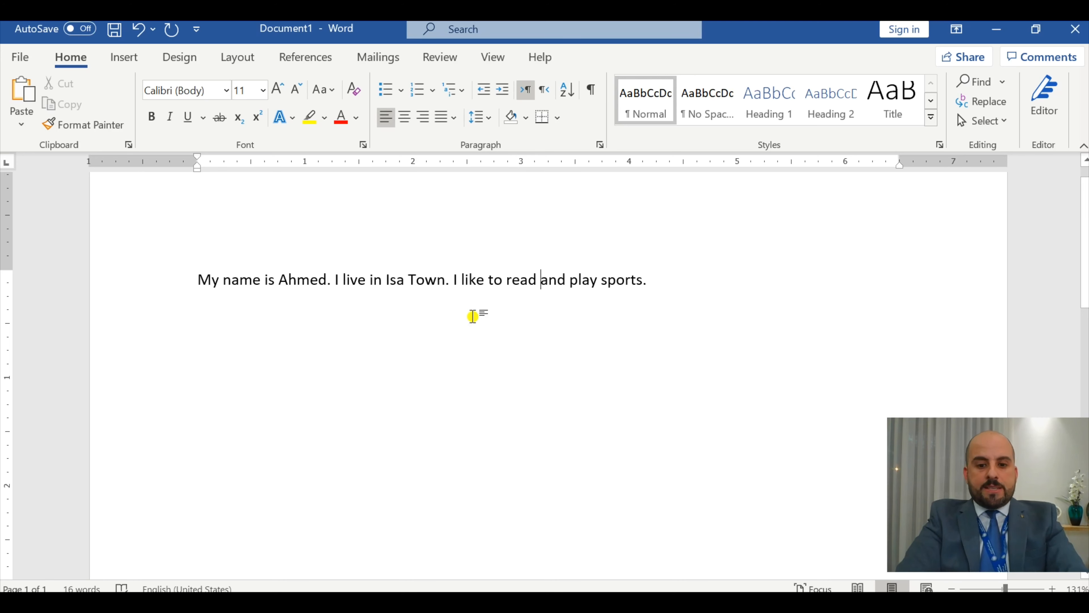
# - Indent the first line of the paragraph by one tab using the On-Screen Keyboard
pyautogui.click(200, 281)
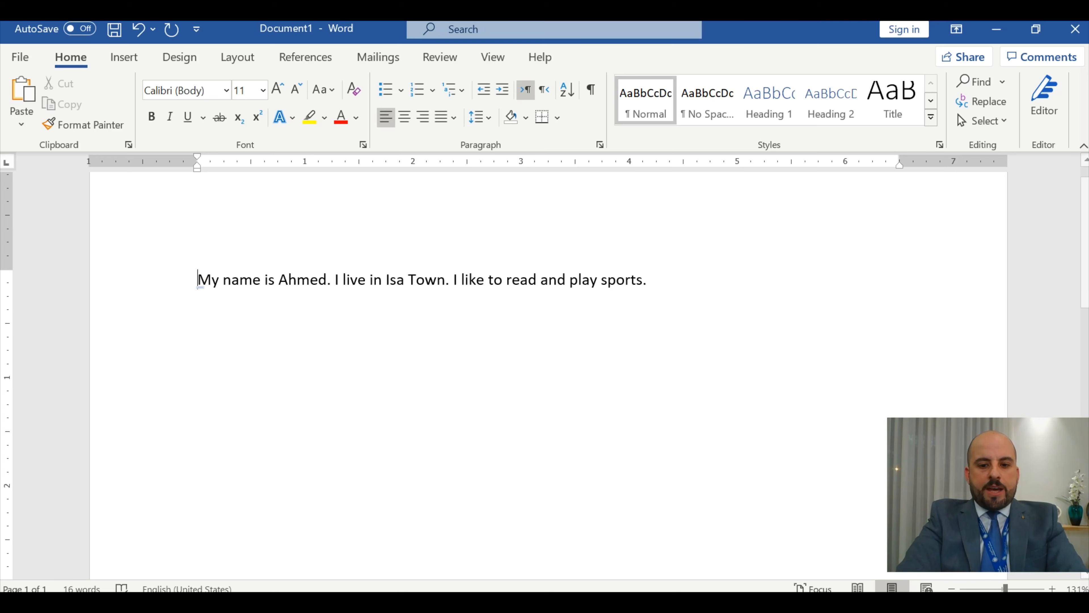
pyautogui.click(498, 605)
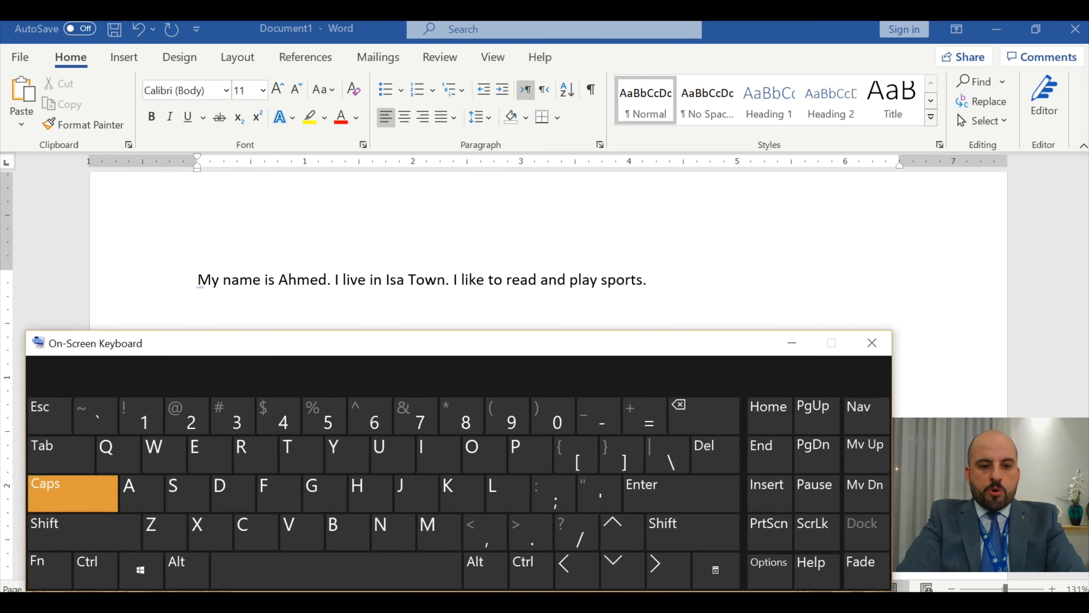
pyautogui.click(73, 463)
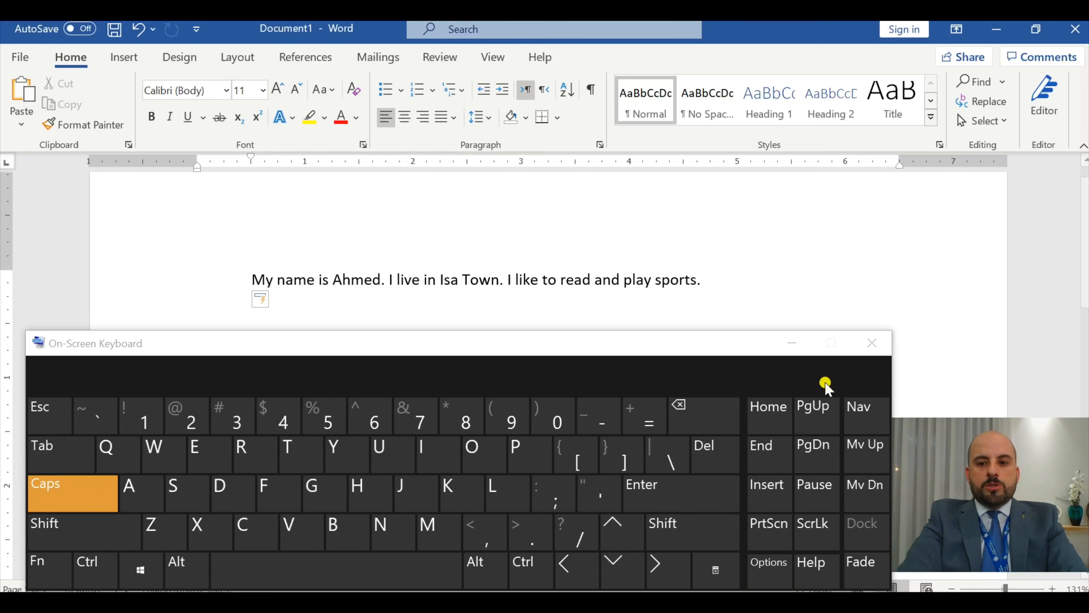
# - Try adding extra spaces in front of the indented first sentence and delete them again
pyautogui.click(412, 567)
pyautogui.click(412, 567)
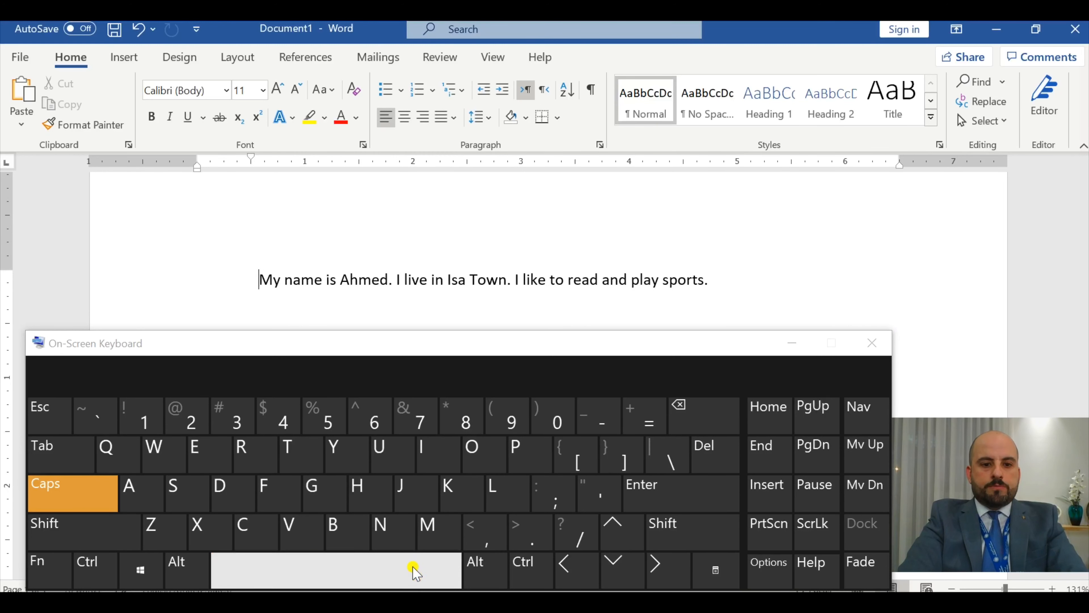
pyautogui.click(412, 566)
pyautogui.click(412, 567)
pyautogui.press('BackSpace')
pyautogui.press('BackSpace')
pyautogui.press('BackSpace')
pyautogui.press('BackSpace')
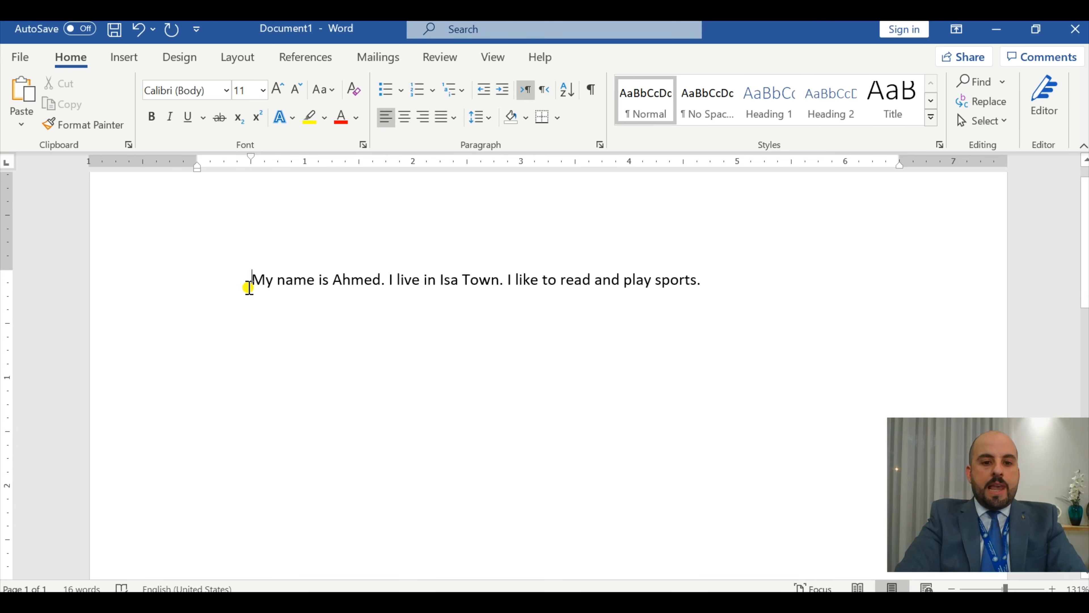
# - Select all the text in the document and set its font size to 12
pyautogui.moveTo(249, 286); pyautogui.dragTo(742, 299)
pyautogui.click(569, 381)
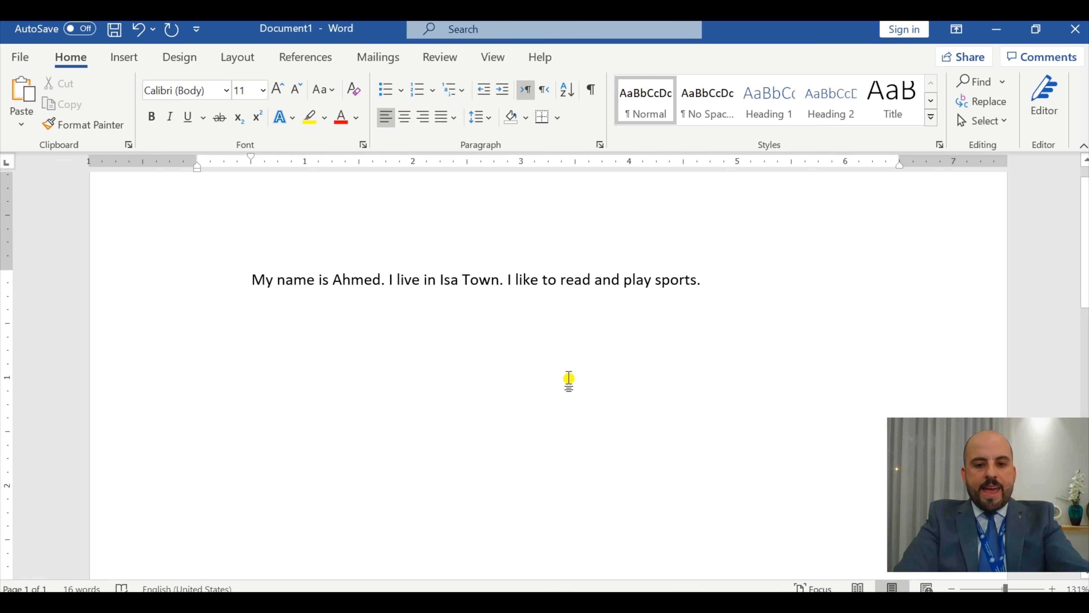
pyautogui.hotkey('ctrl', 'a')
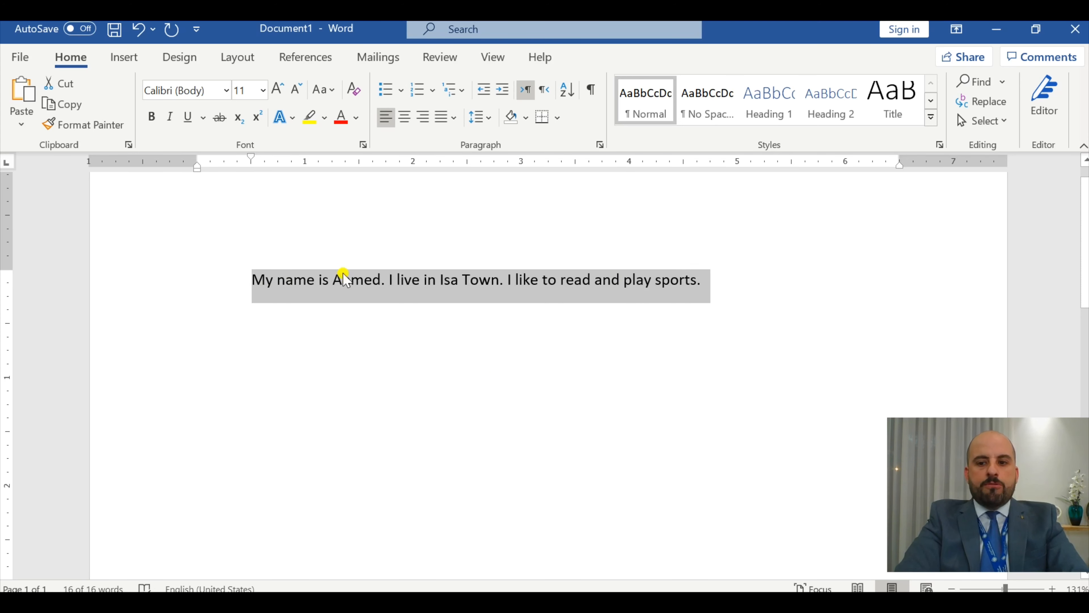
pyautogui.click(264, 91)
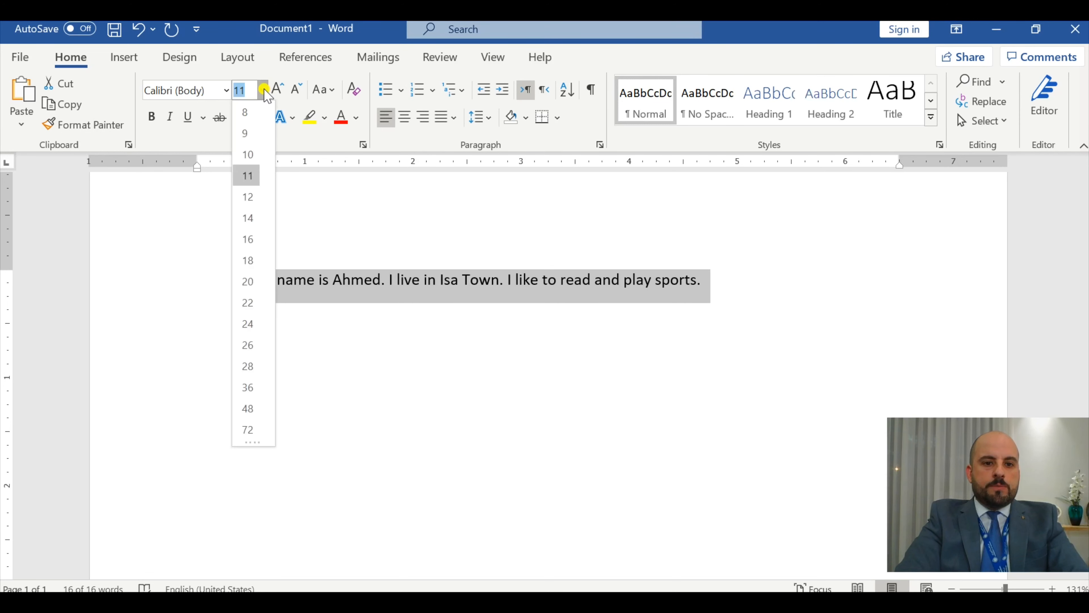
pyautogui.click(248, 197)
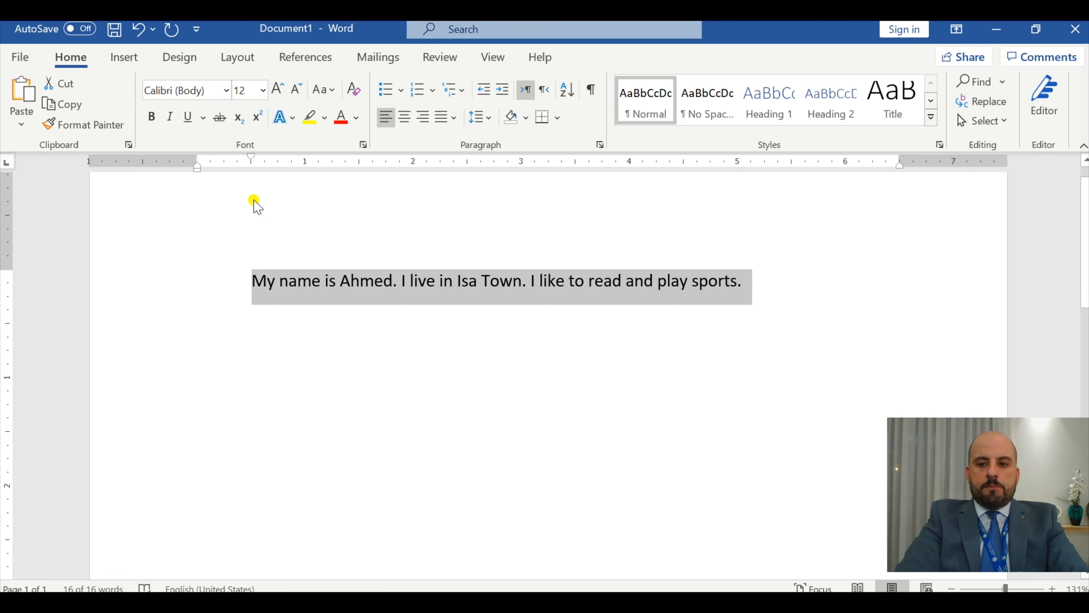
# - Change the selected text's font to Times New Roman (Headings) and clear the selection
pyautogui.click(226, 86)
pyautogui.click(226, 89)
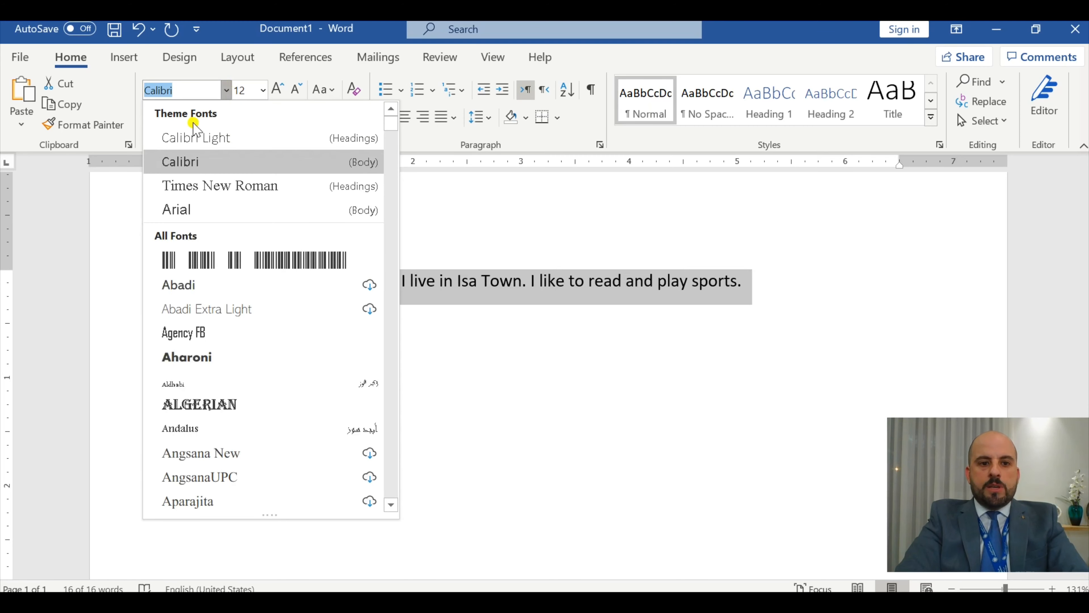
pyautogui.click(223, 194)
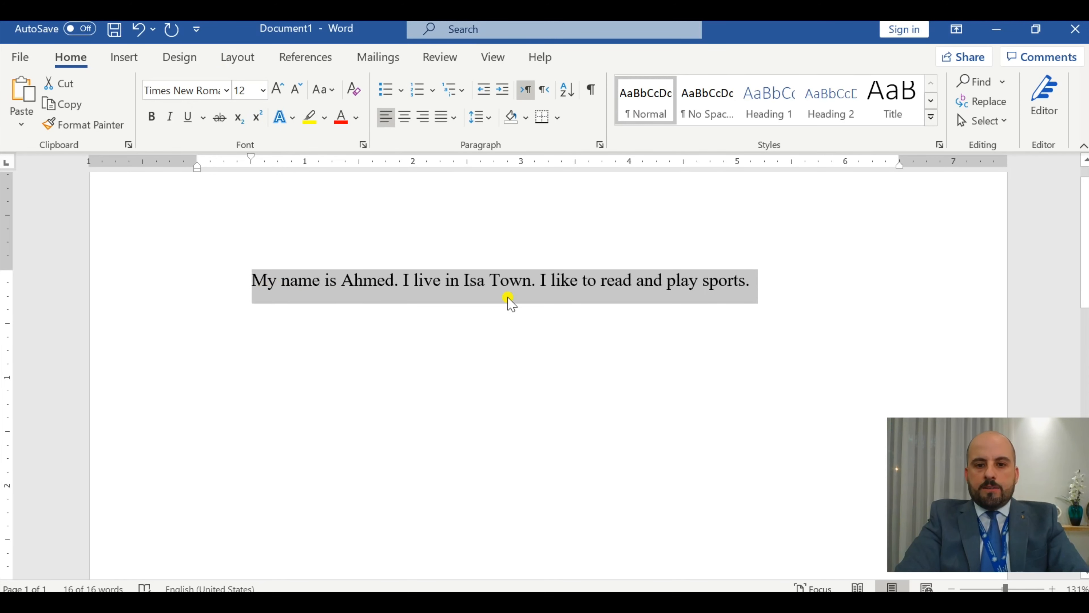
pyautogui.click(599, 368)
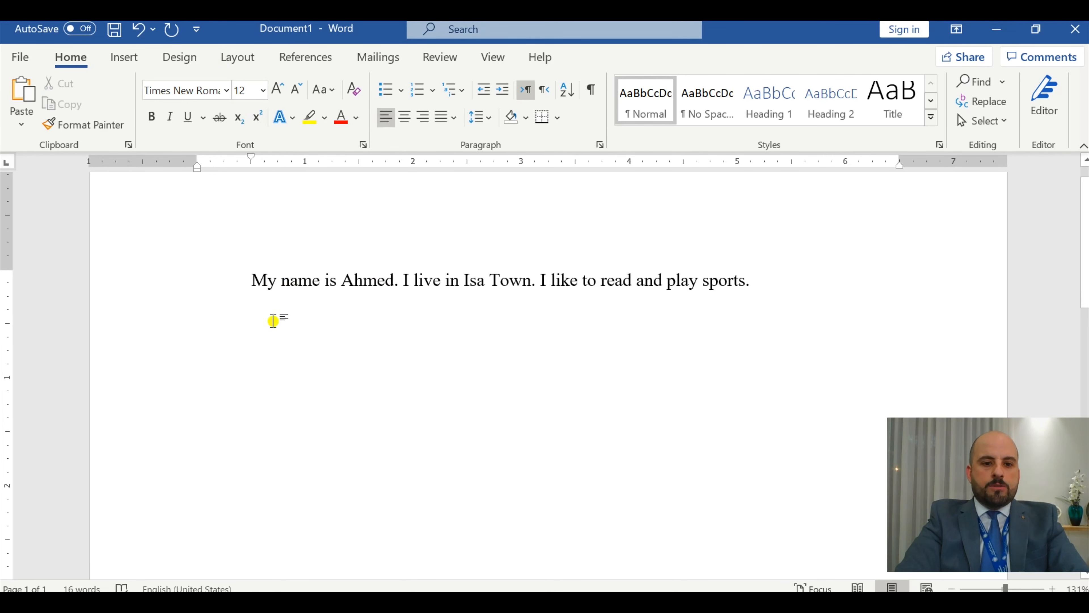